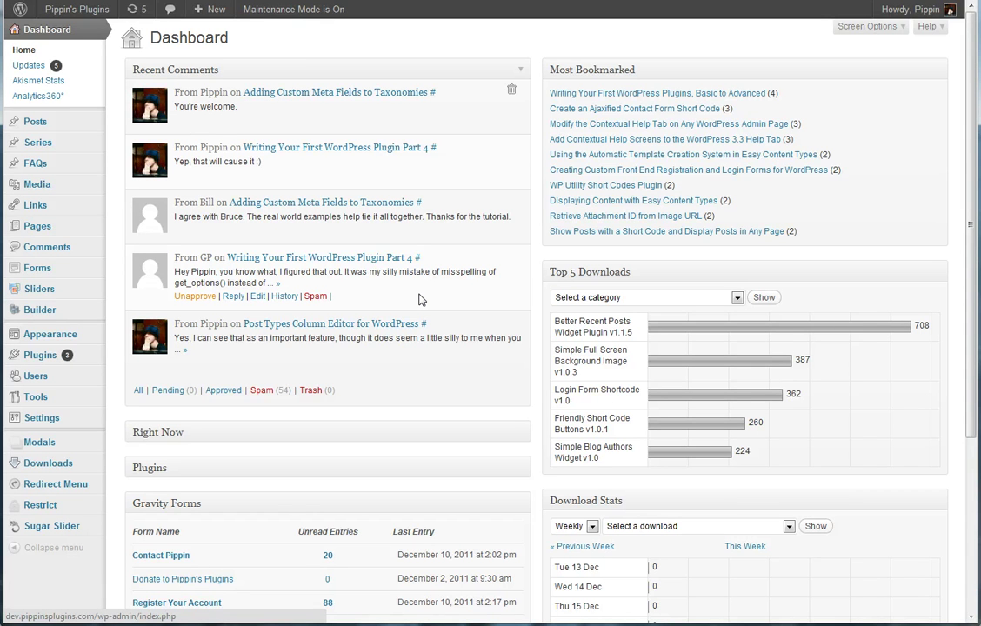
- From the Dashboard, bring up the Restrict submenu in the admin sidebar
mouse_move(46, 513)
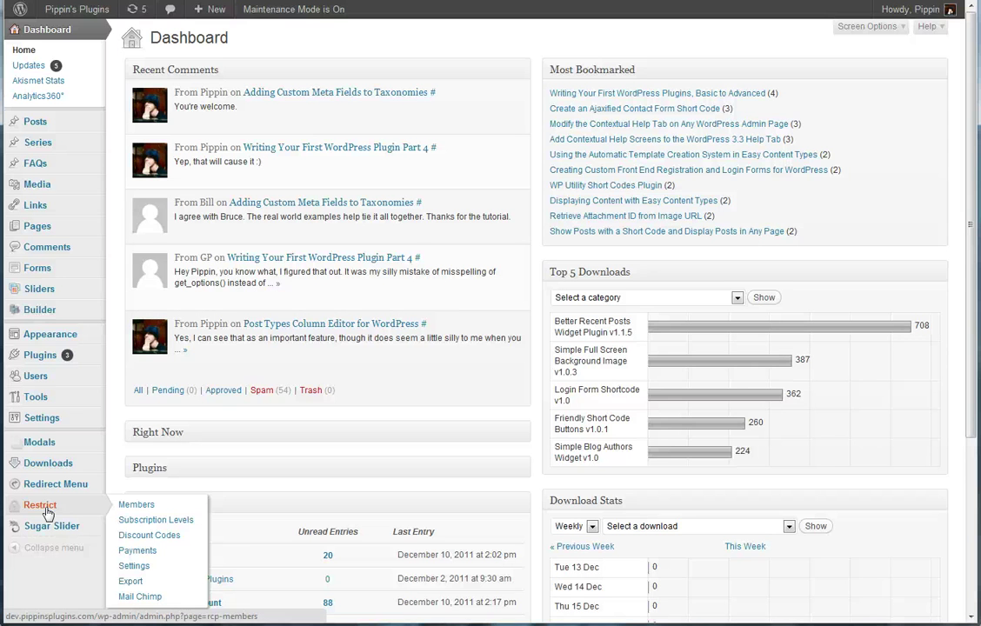
- Open Restrict > Members and filter paid subscribers by Pending, Expired, then Cancelled
click(47, 513)
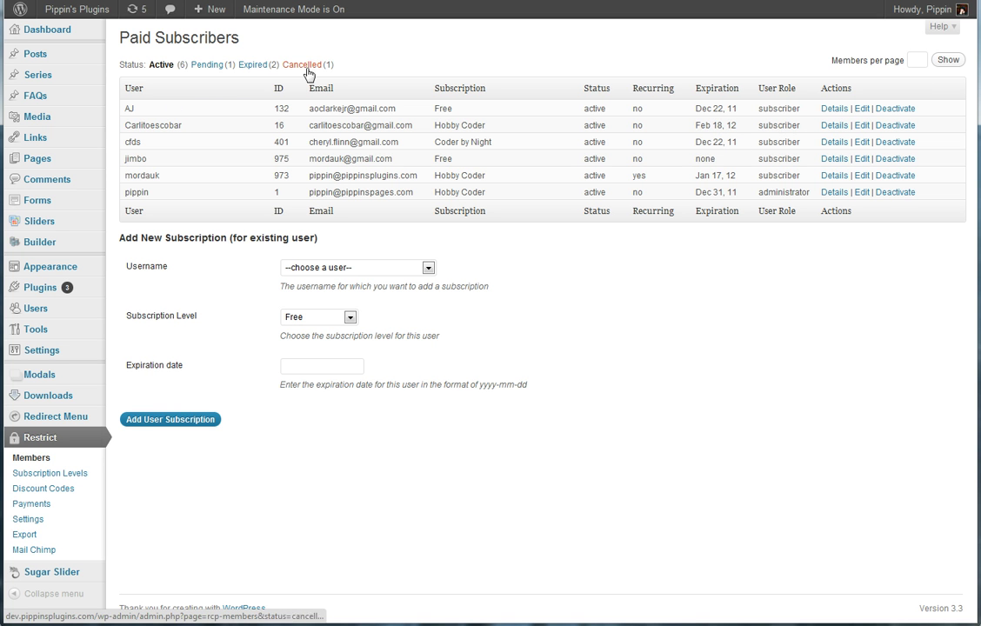
click(218, 69)
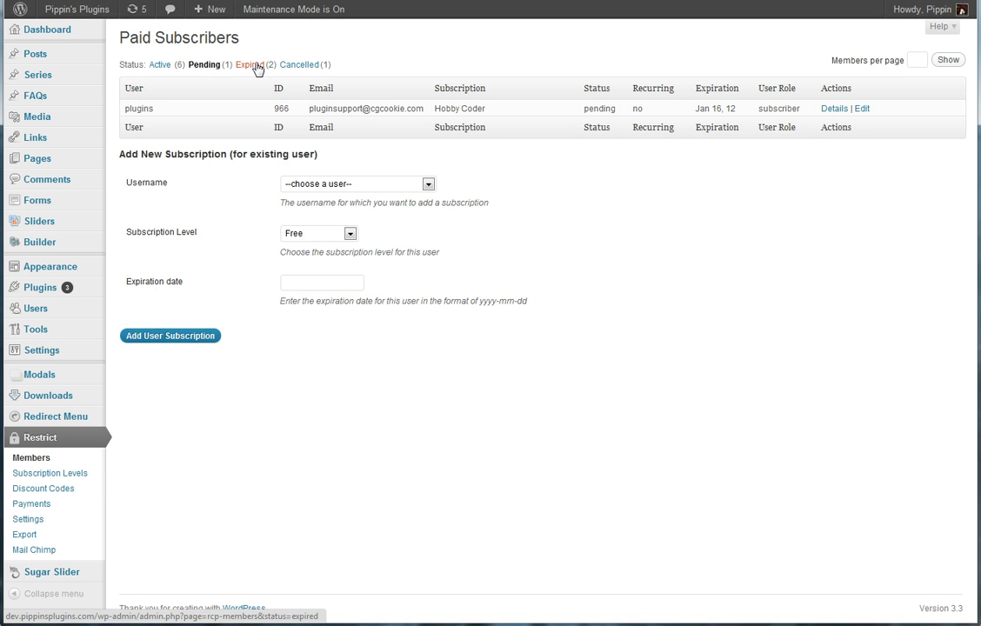
click(257, 66)
click(320, 66)
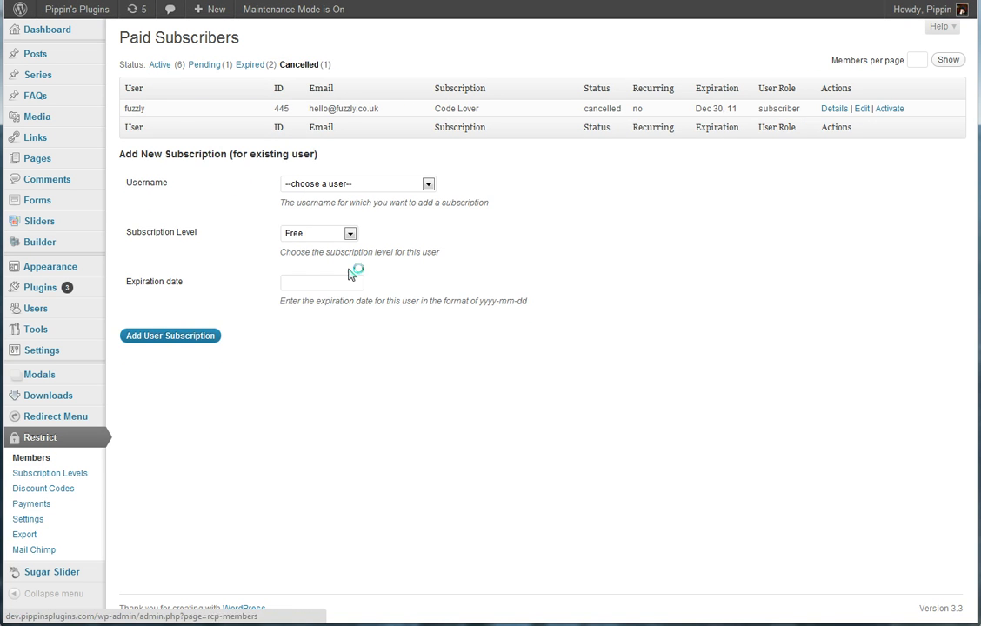
- Show 2 members per page and go to the next page of subscribers
click(919, 60)
text(2)
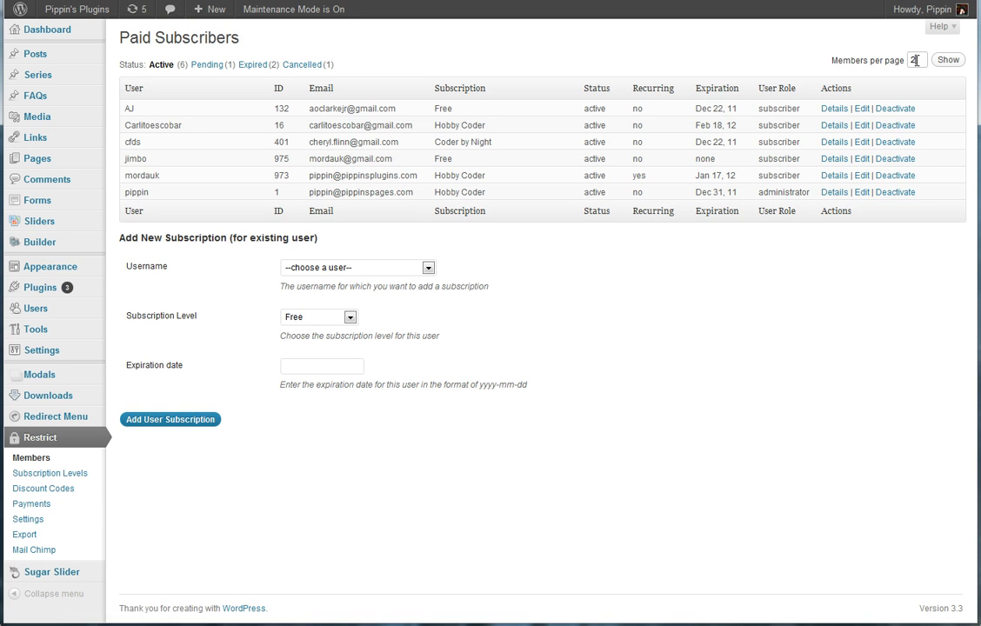
key(Return)
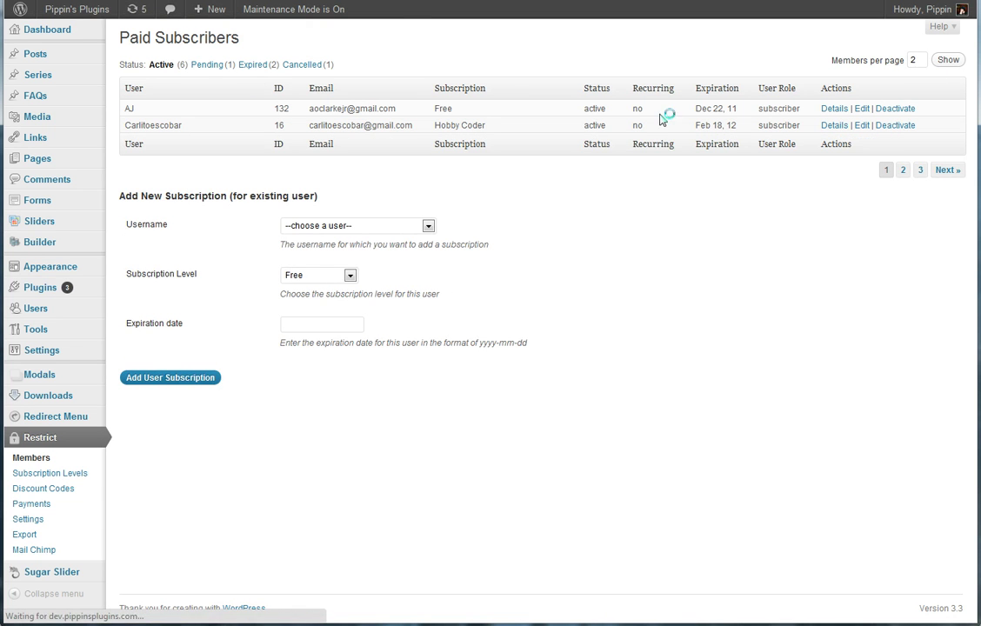
click(957, 173)
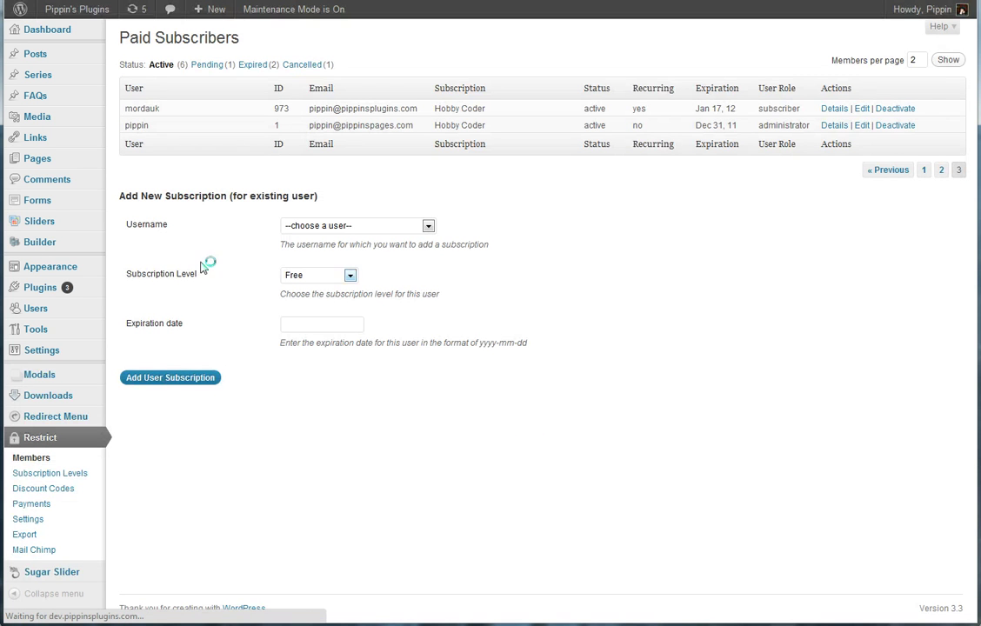
- Browse the Username dropdown's user list and close it without choosing anyone
click(383, 227)
scroll(380, 287, down, 2)
scroll(378, 313, down, 3)
scroll(362, 357, down, 5)
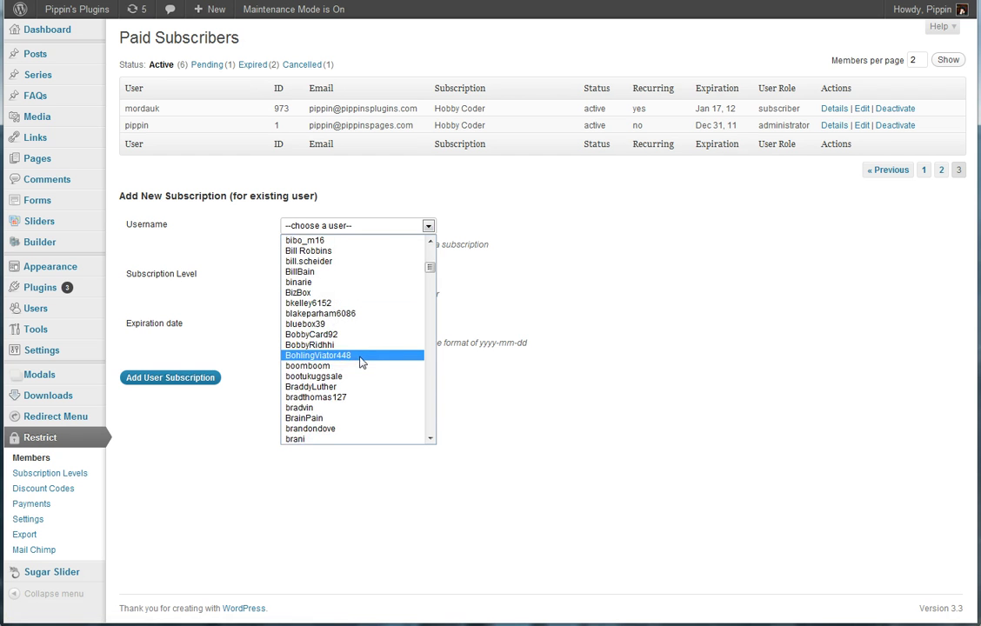
click(532, 369)
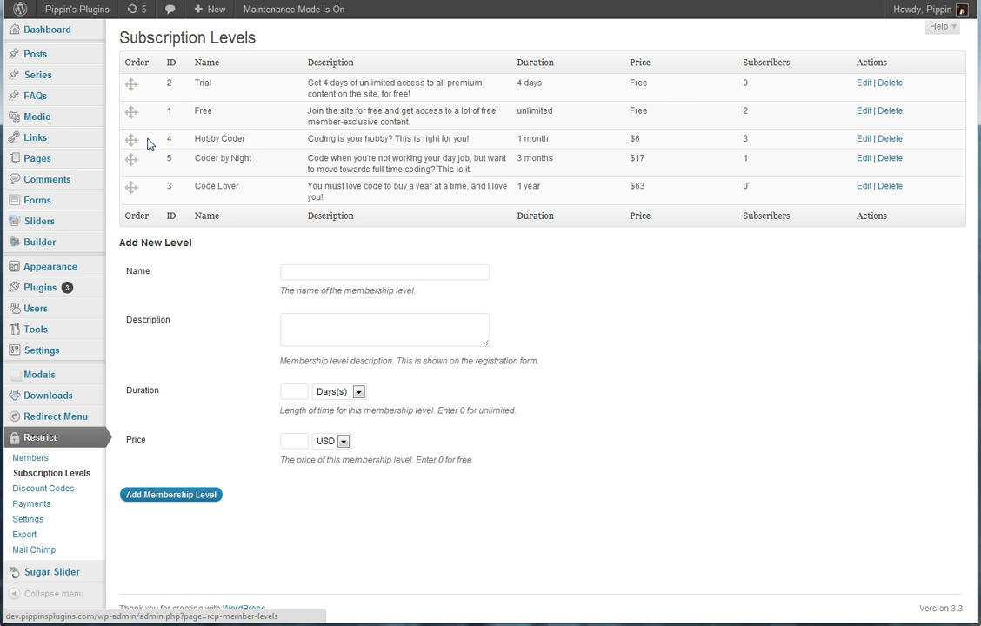
- Drag the Hobby Coder level's handle to demonstrate reordering subscription levels
mouse_move(132, 138)
mouse_down()
mouse_move(138, 91)
mouse_move(136, 148)
mouse_move(135, 137)
mouse_up()
- Open Discount Codes and highlight the Christmas discount's name, CHRISTMAS code and 10% amount
click(42, 491)
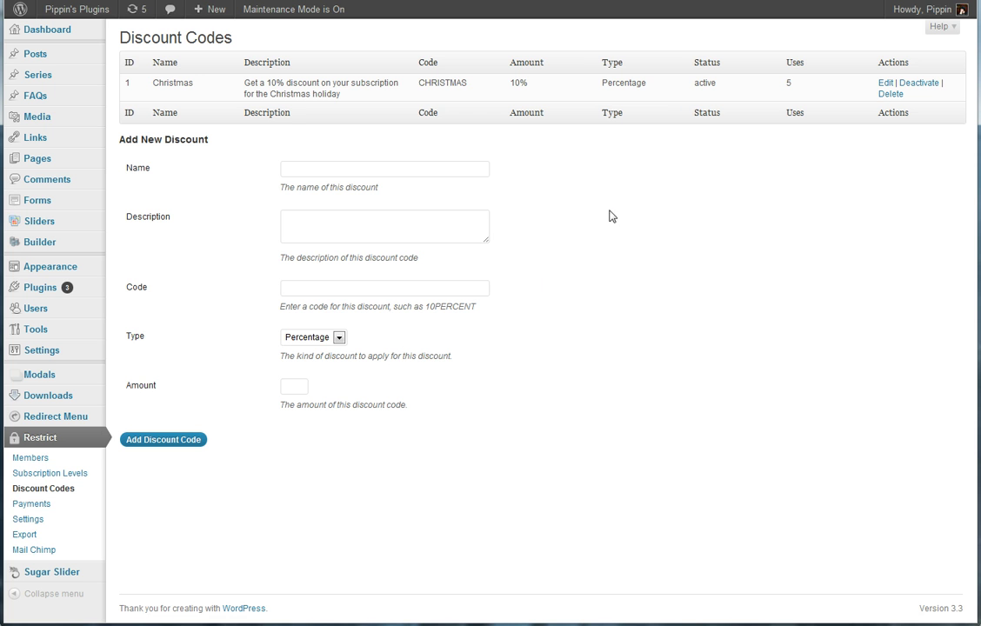
double_click(191, 84)
click(190, 85)
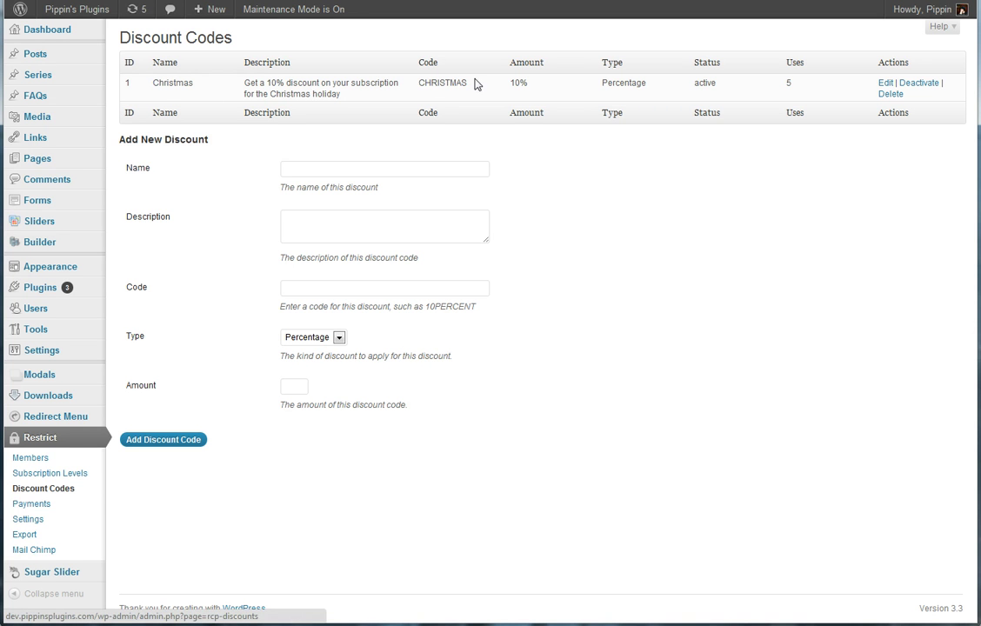
drag(475, 82, 421, 81)
click(401, 92)
drag(509, 83, 541, 87)
click(540, 91)
- Deactivate the Christmas discount code so its status reads disabled
drag(696, 82, 792, 82)
click(791, 84)
click(919, 83)
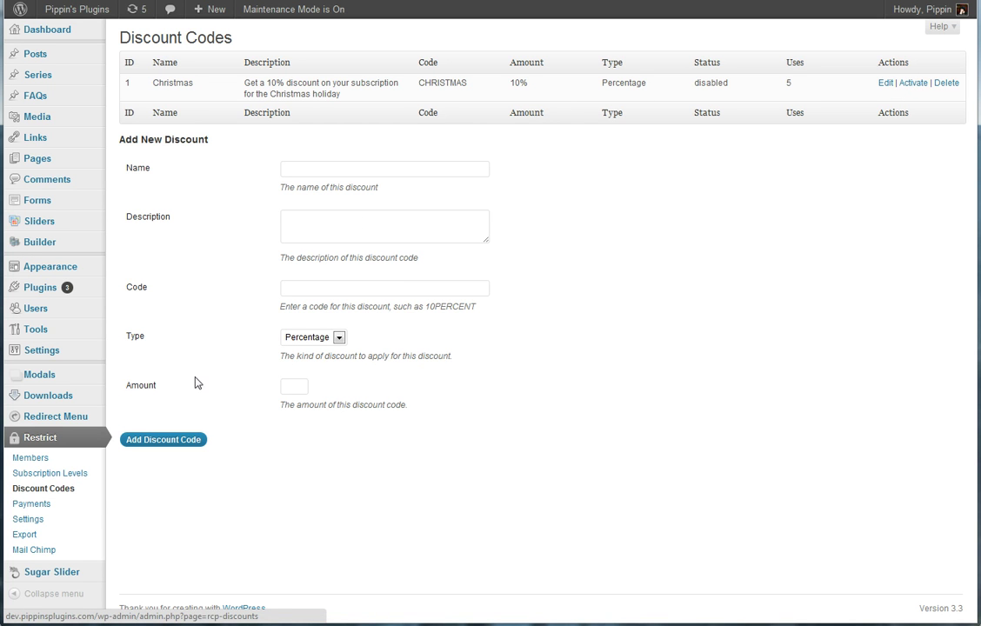
- Open Restrict > Payments and highlight row 4's Hobby Coder subscription and row 5's key
click(33, 508)
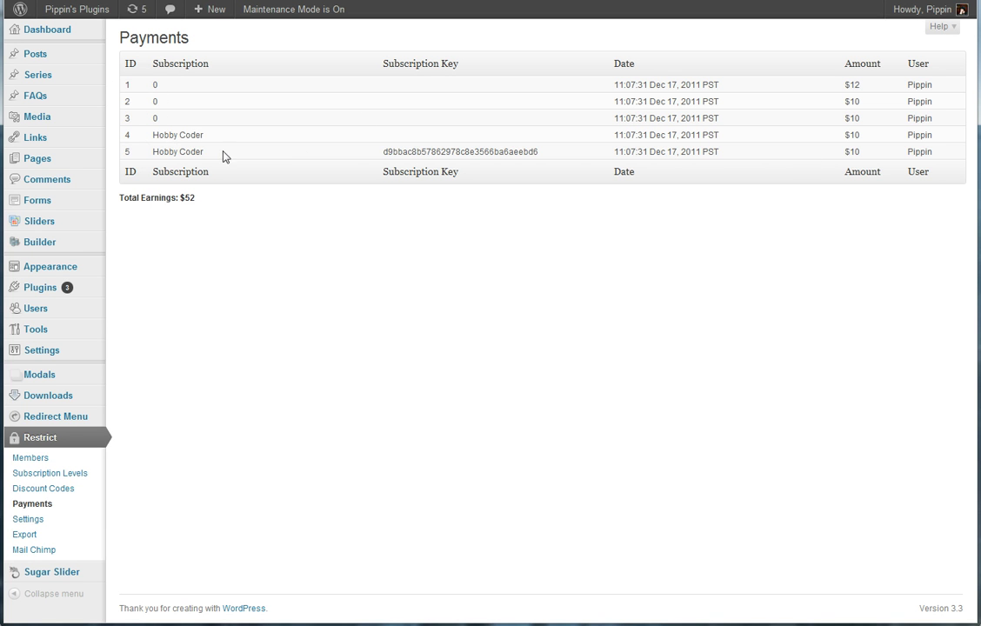
triple_click(182, 133)
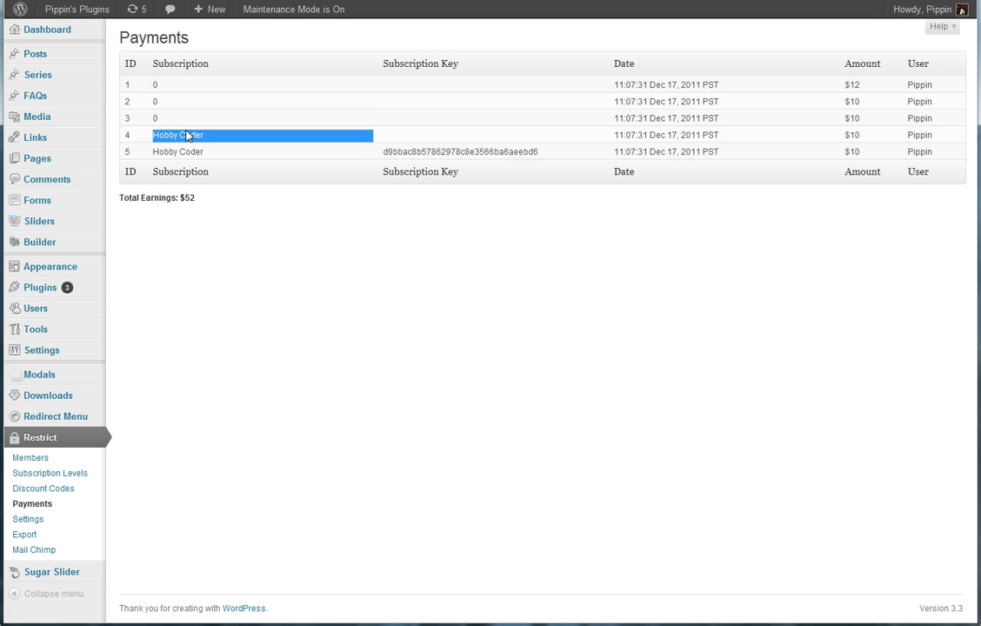
triple_click(434, 151)
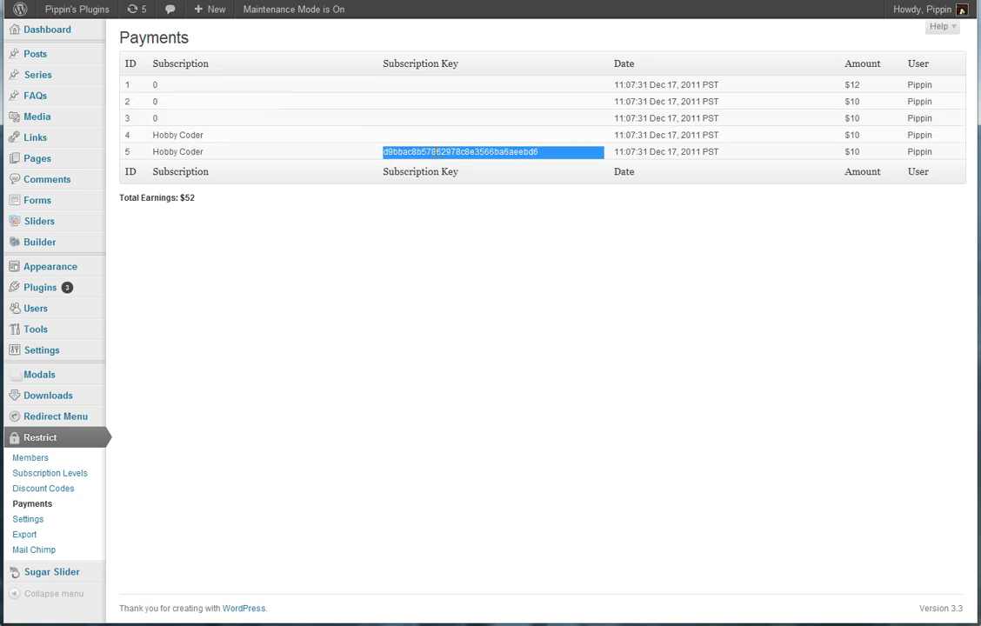
click(516, 159)
drag(548, 155, 387, 154)
drag(610, 153, 637, 155)
click(707, 156)
click(650, 153)
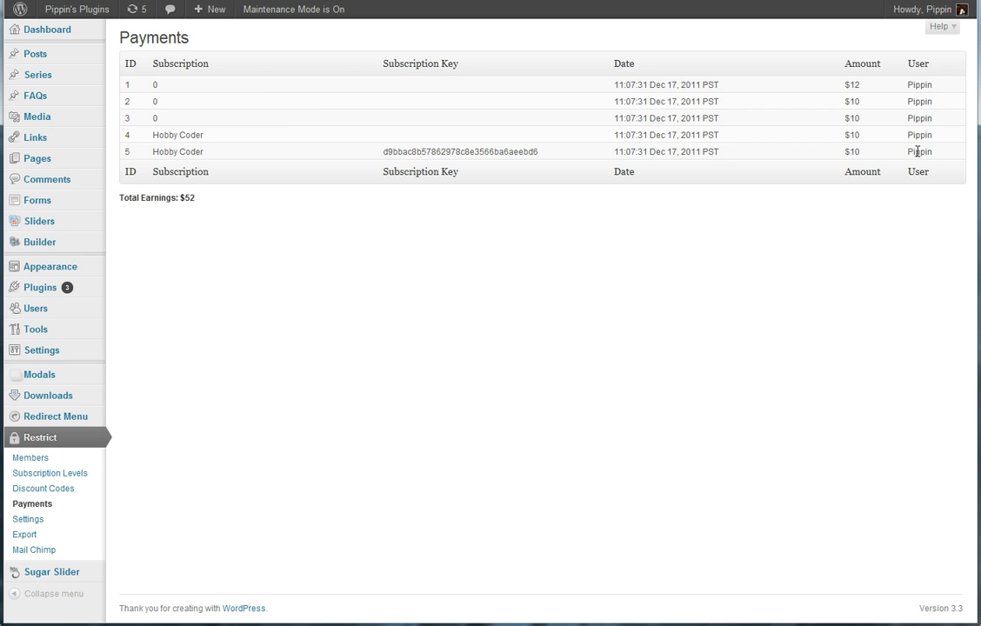
- Highlight row 5's user name and the Total Earnings: $52 line, then open Settings
double_click(917, 152)
click(897, 153)
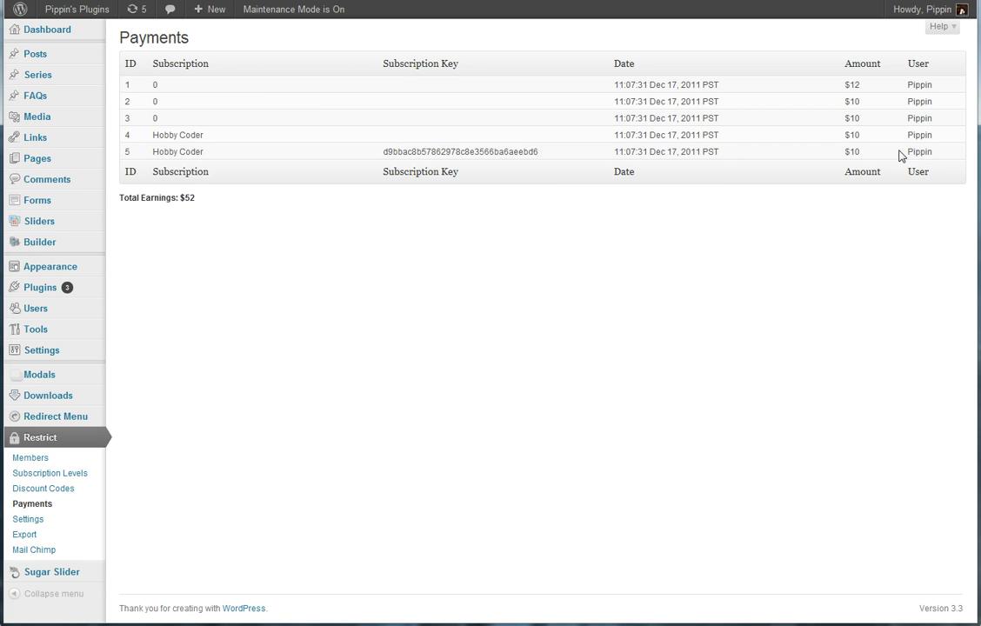
drag(201, 198, 122, 197)
click(225, 188)
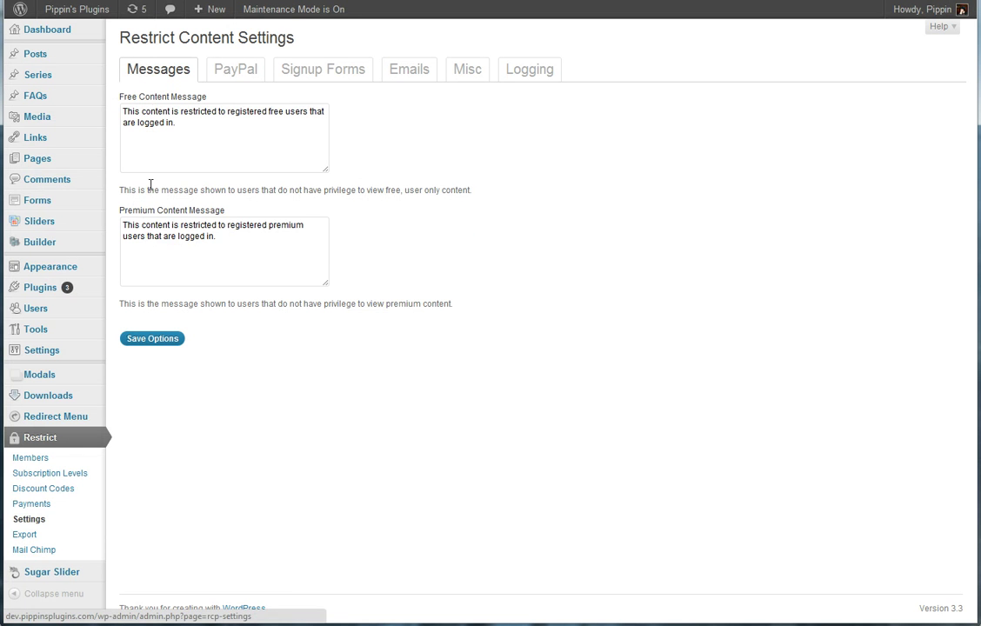
- Click into the Free Content Message, then view the PayPal and Signup Forms settings
click(210, 141)
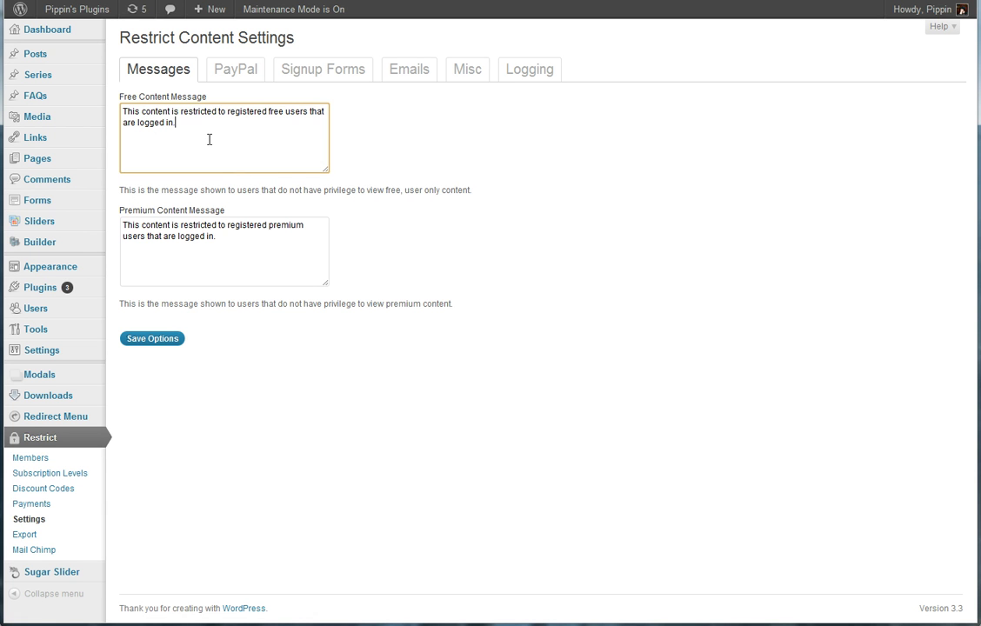
click(237, 71)
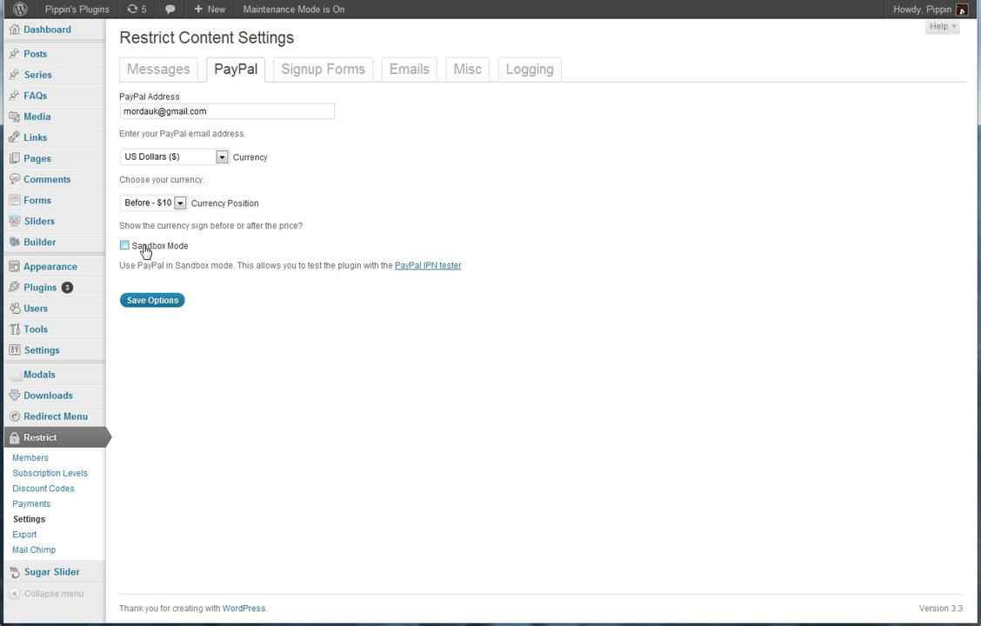
click(329, 72)
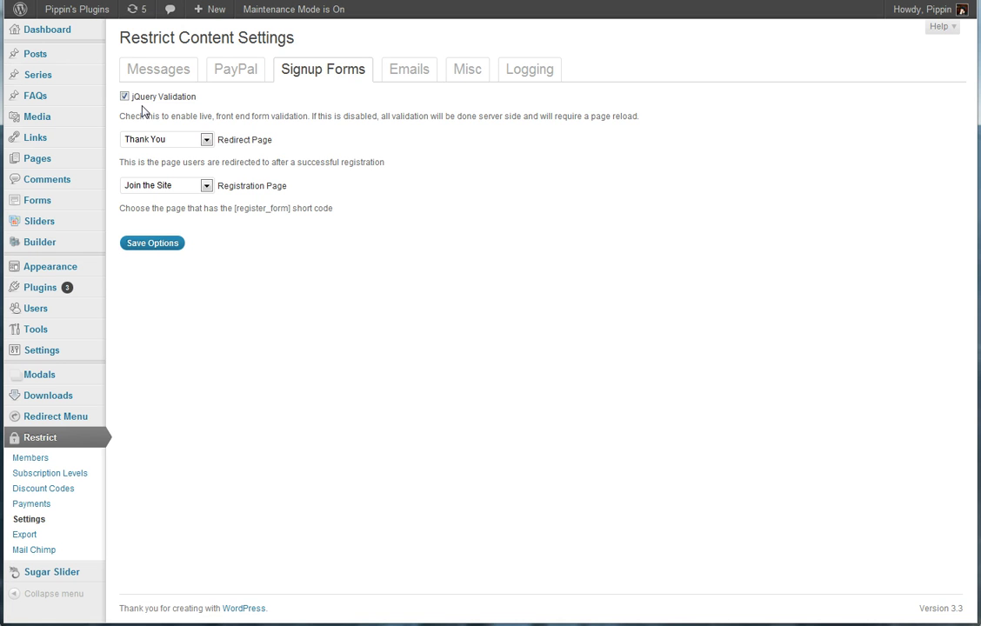
- Review the email templates, including the expired-subscription message, then the Misc and Logging tabs
click(409, 69)
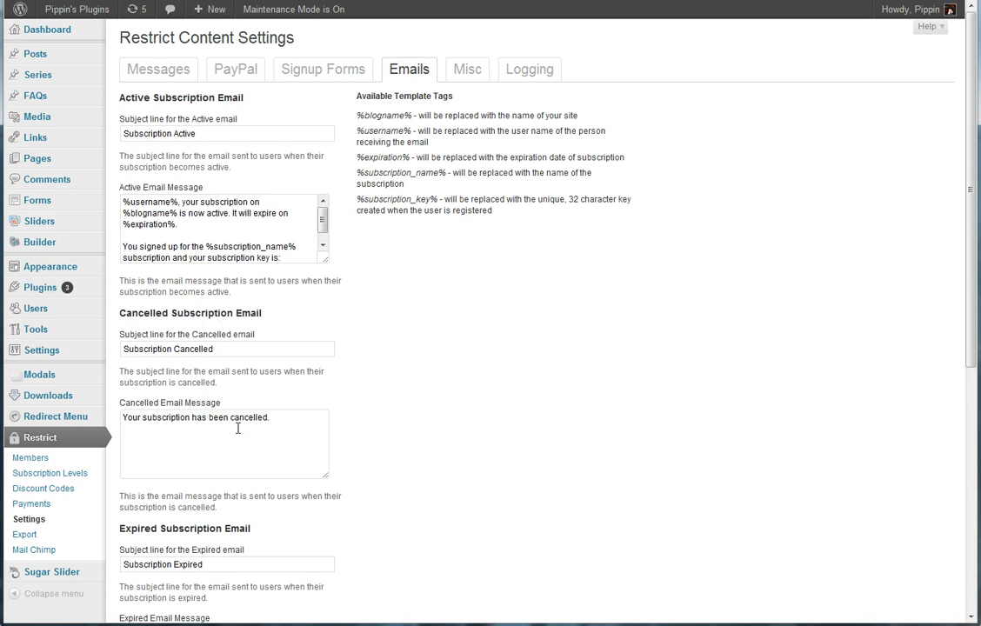
scroll(233, 462, down, 3)
scroll(233, 462, down, 3)
scroll(234, 463, up, 6)
scroll(195, 357, down, 5)
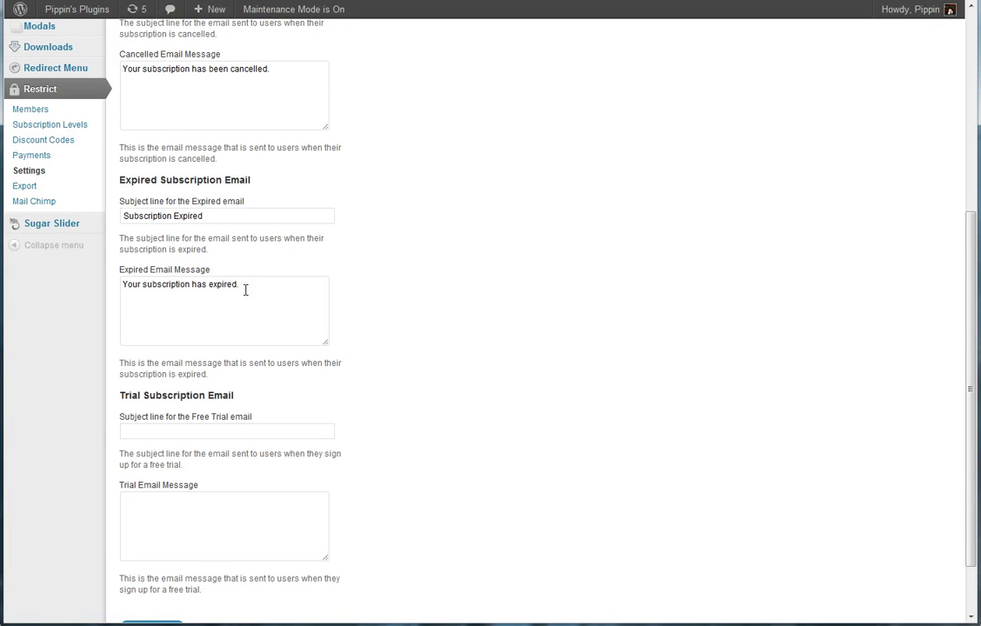
click(307, 286)
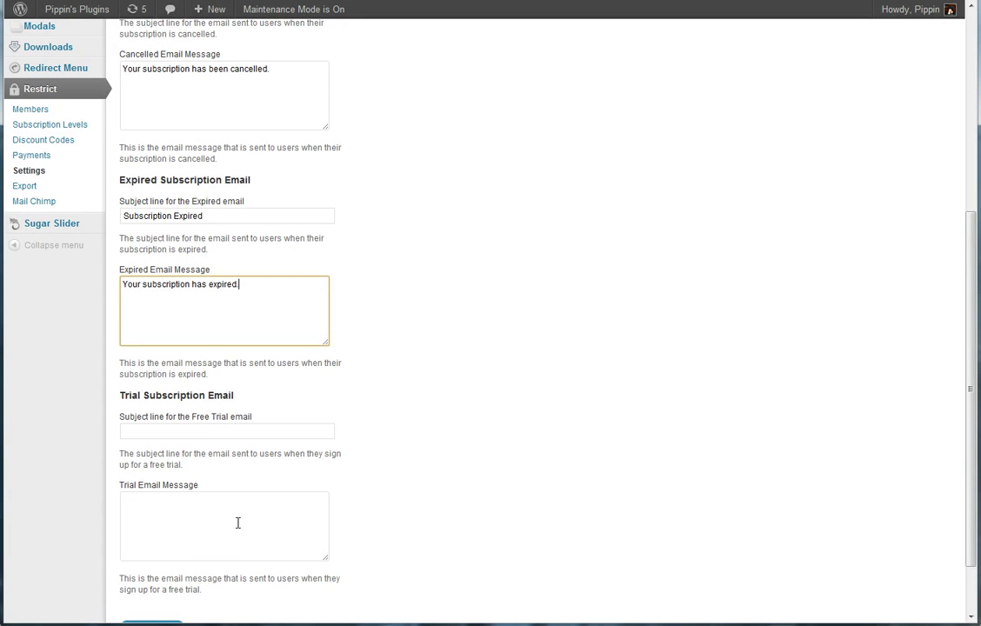
scroll(237, 521, up, 5)
click(468, 73)
click(526, 73)
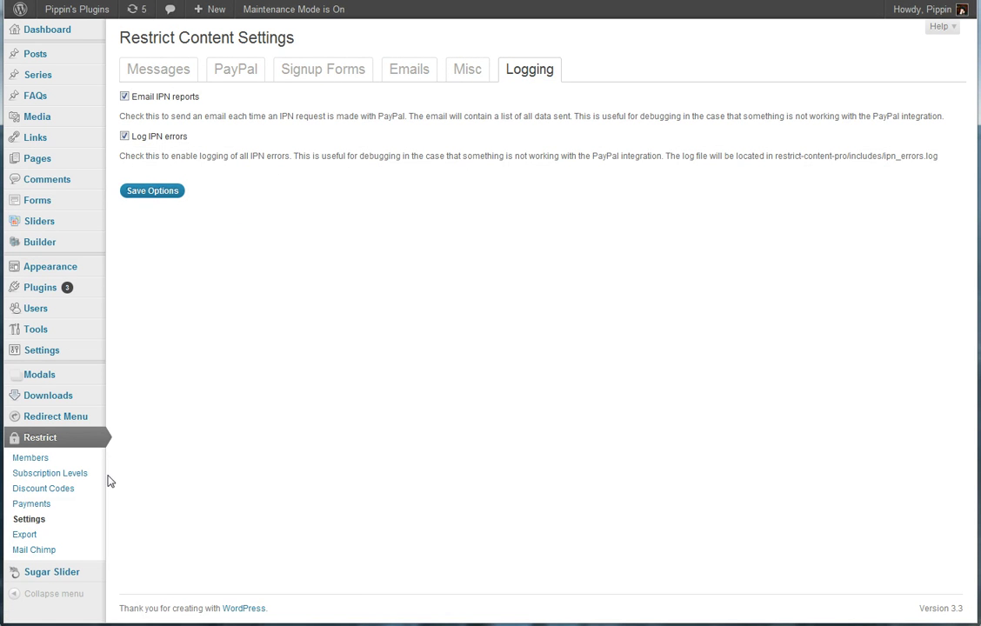
- On Restrict > Export, keep Active status and All subscriptions for the member export
click(36, 540)
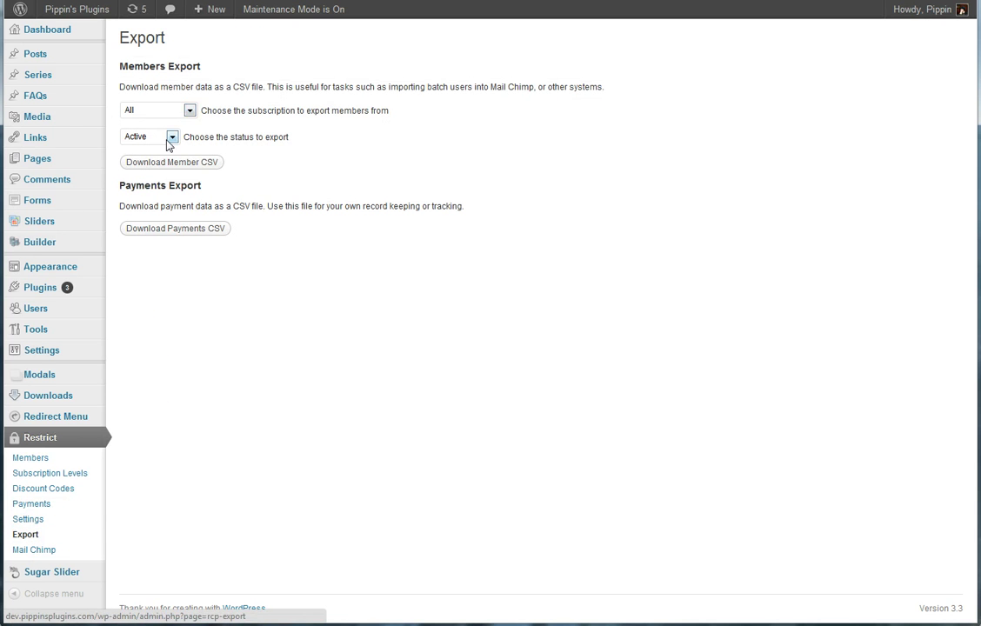
click(148, 137)
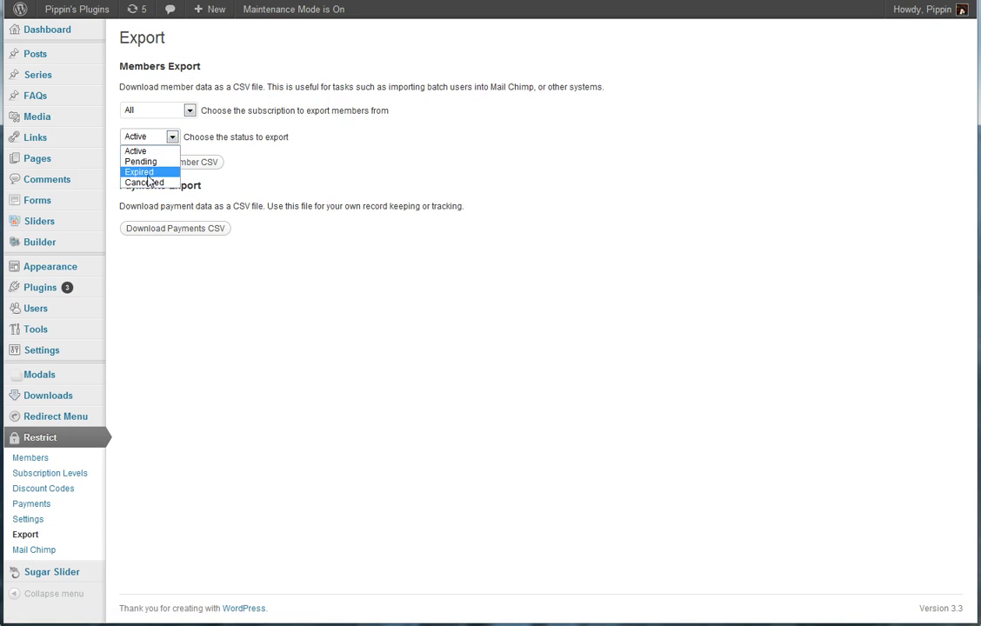
click(260, 146)
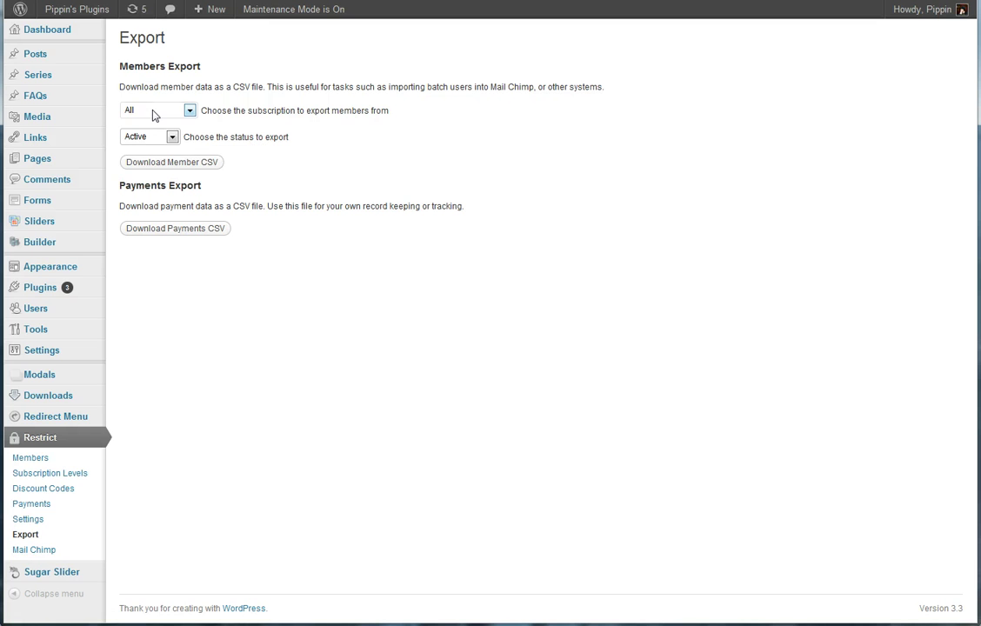
click(134, 106)
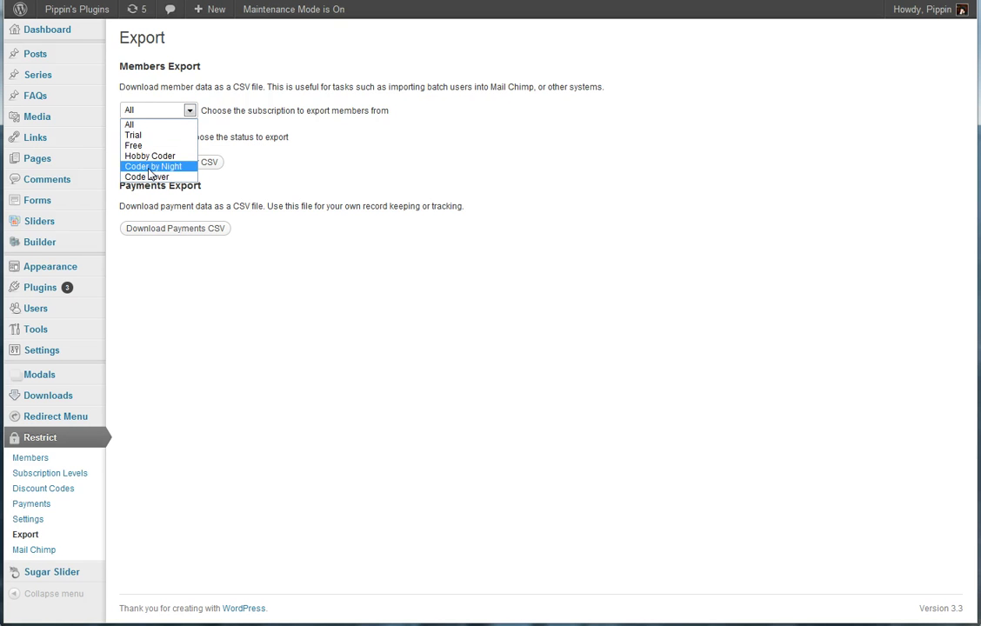
click(300, 134)
click(202, 164)
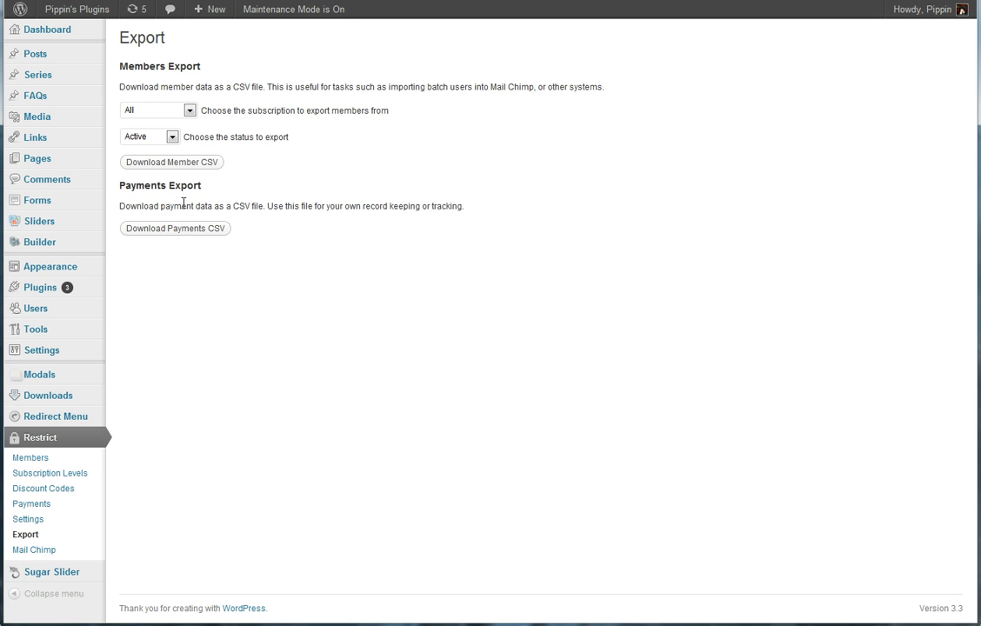
drag(180, 206, 490, 216)
click(471, 209)
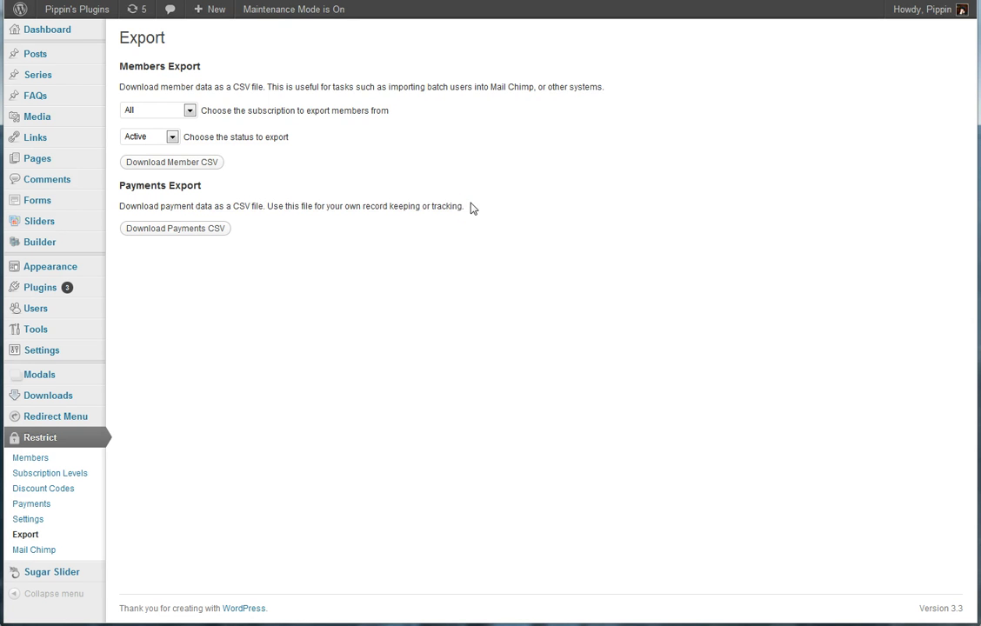
- Open the Mail Chimp settings and highlight the end of the API key
click(68, 560)
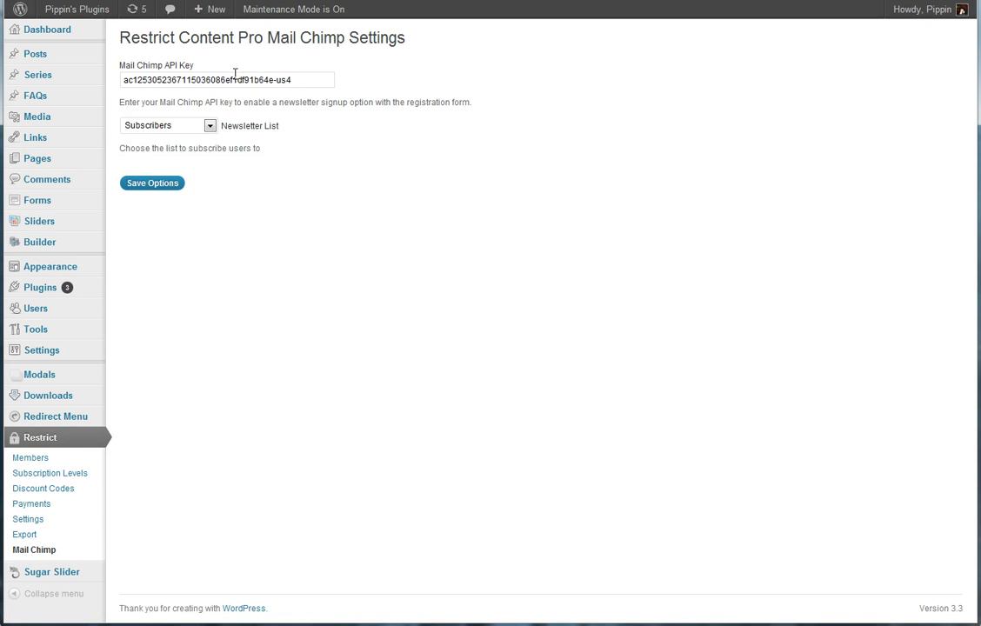
drag(309, 81, 228, 80)
click(461, 131)
- On the Join the Site form, choose the Coder by Night subscription level
key(alt+Tab)
key(alt+Tab)
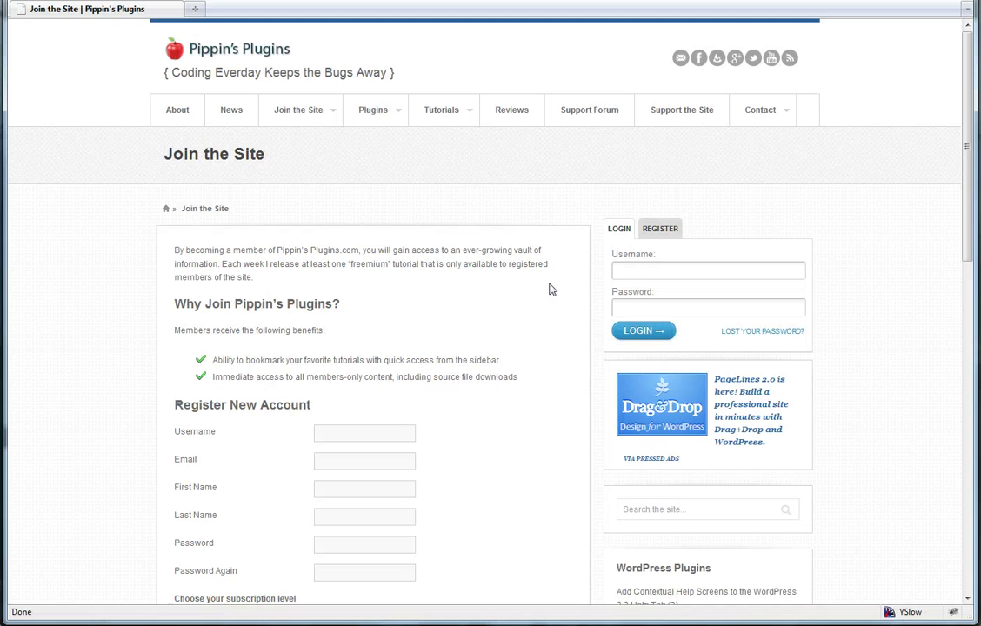
scroll(31, 296, down, 5)
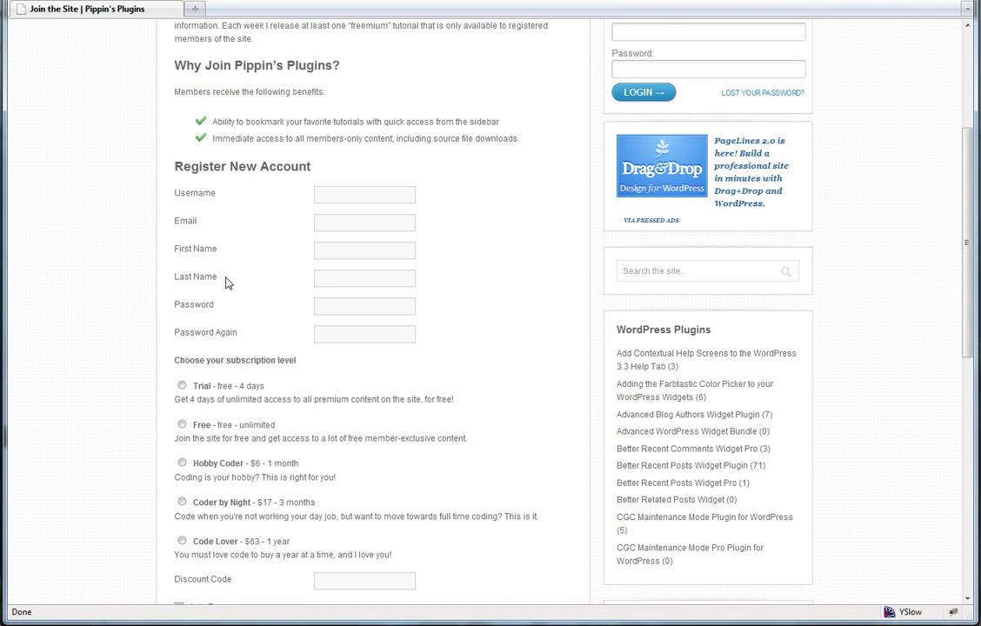
scroll(173, 129, down, 5)
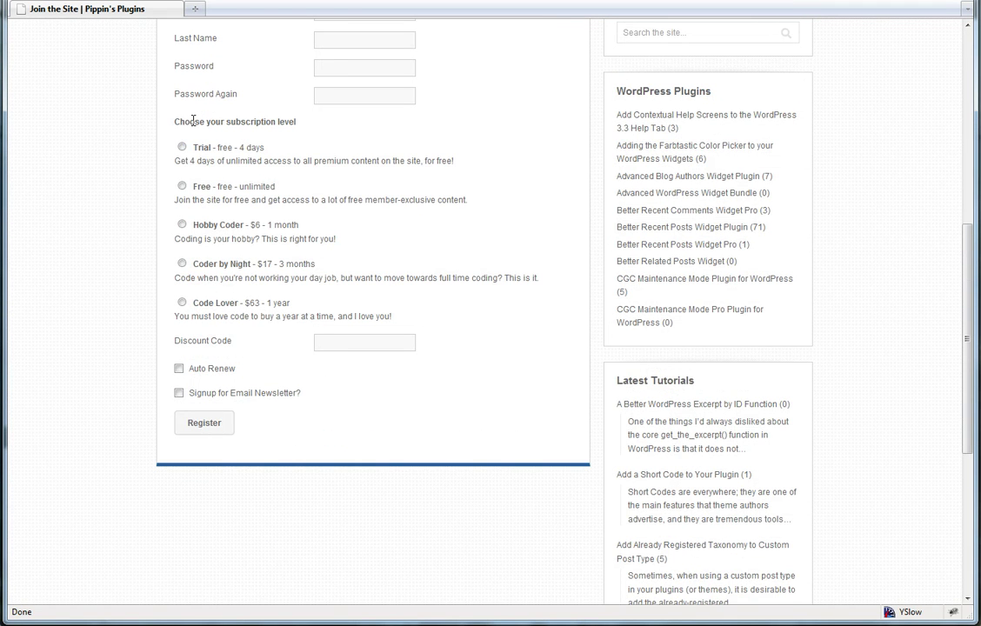
click(183, 224)
click(181, 263)
- Enter the CHRISTMAS discount code, leave auto renew off, and opt into the newsletter
click(354, 341)
text(CHRISTMAS)
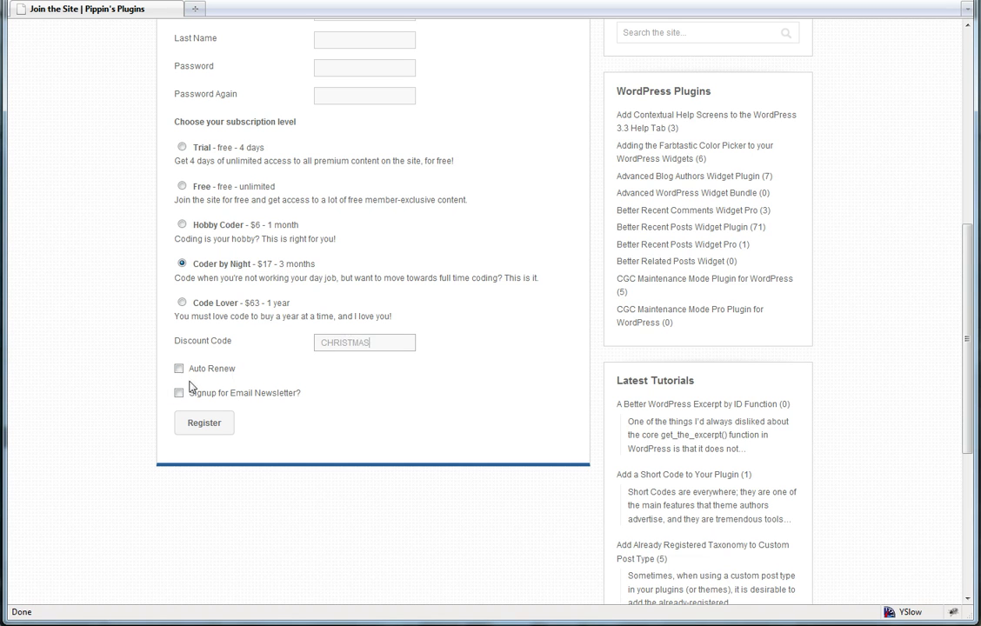
click(208, 372)
click(205, 372)
click(178, 395)
scroll(194, 398, up, 10)
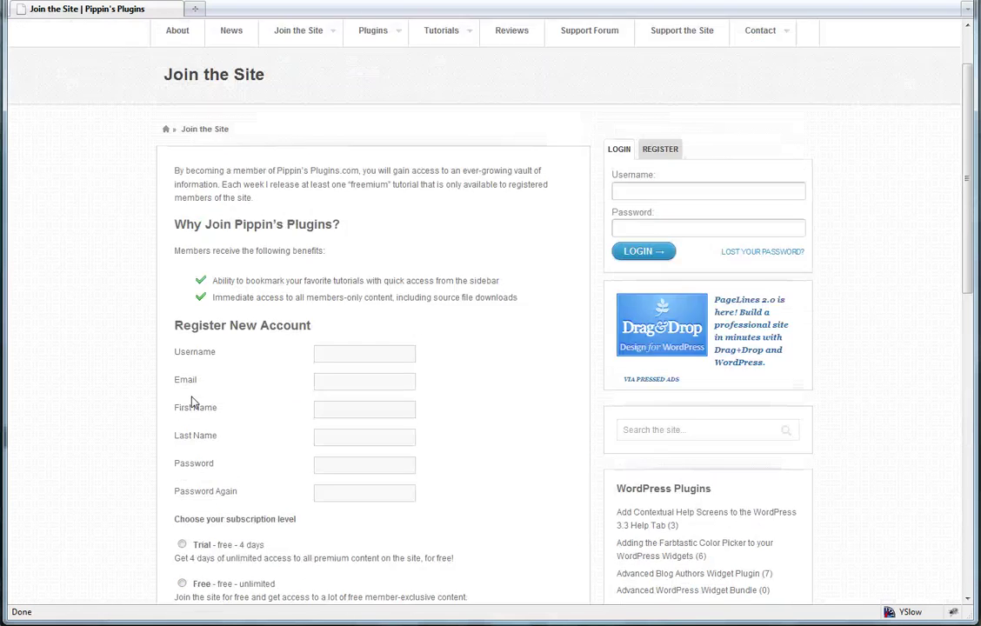